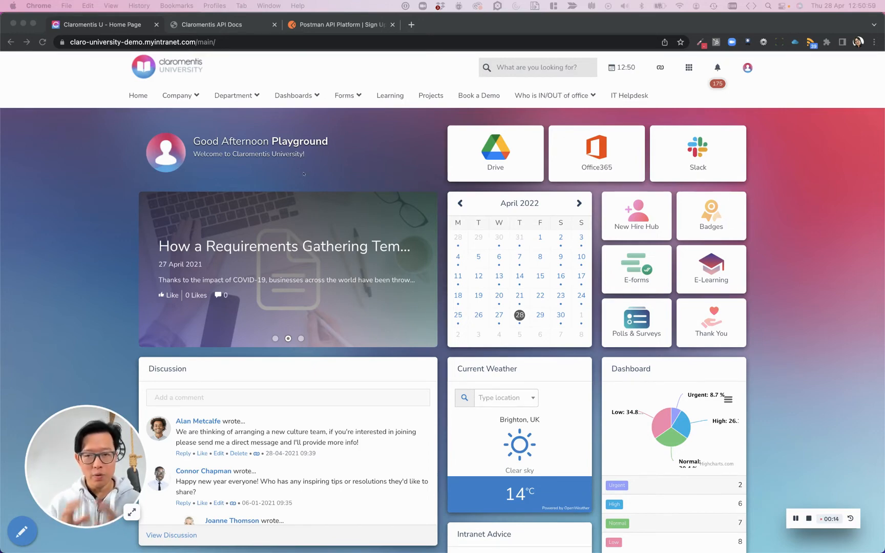
Step: Open the People API v2 page from the API reference in the Claromentis API documentation
left_click(229, 25)
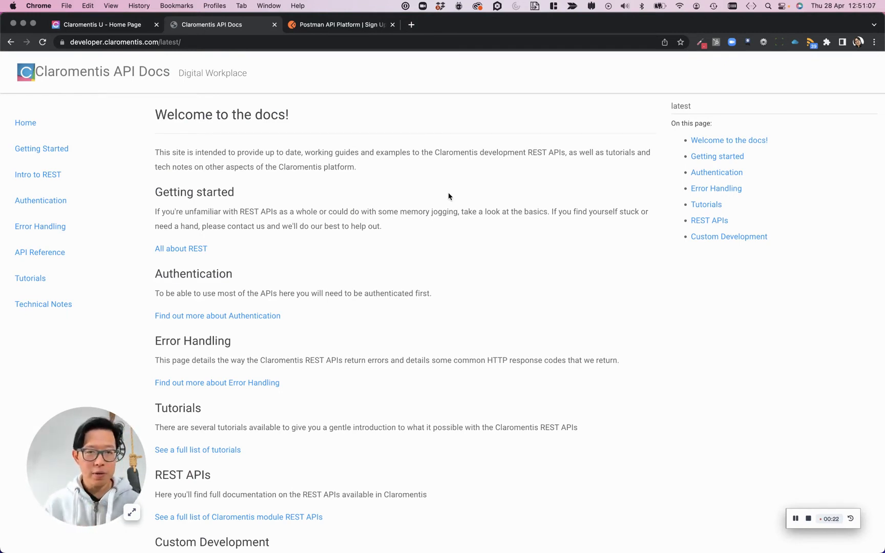
left_click(43, 253)
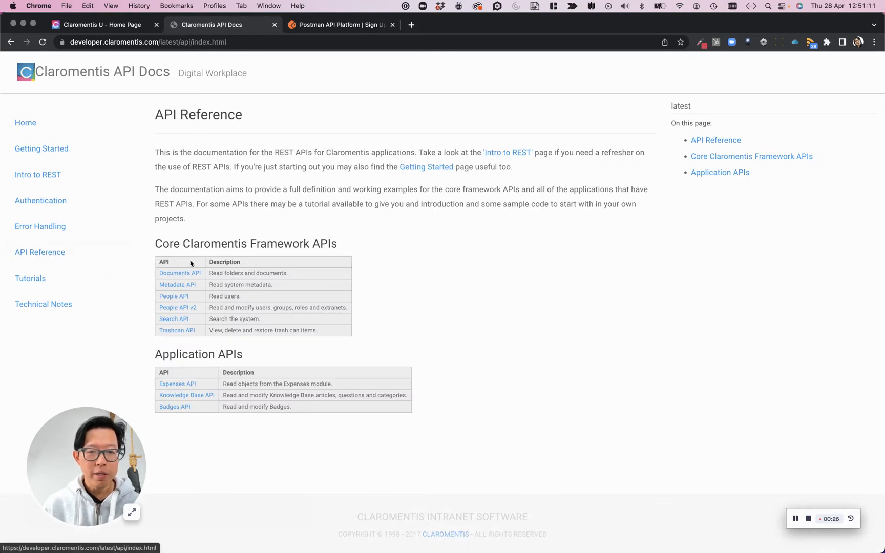
left_click(182, 308)
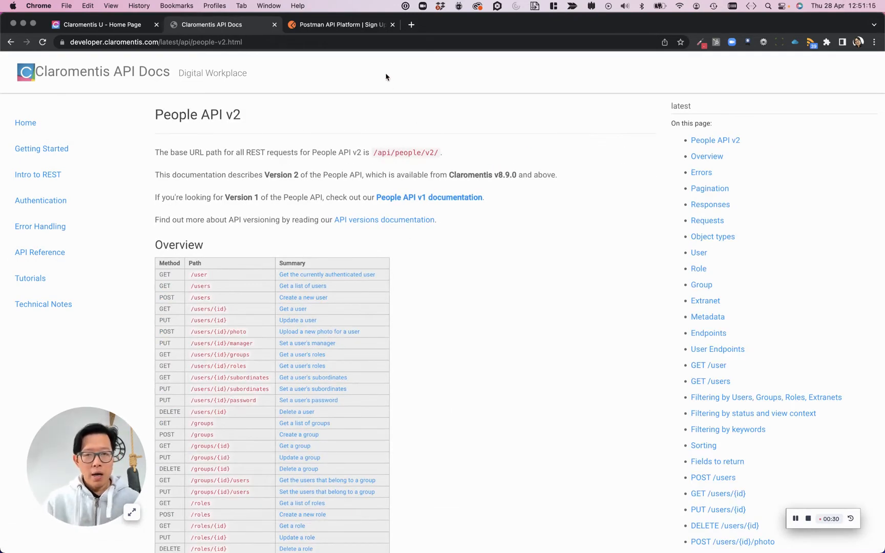
Step: View the Postman website's home page and return to the Claromentis intranet home page
left_click(351, 27)
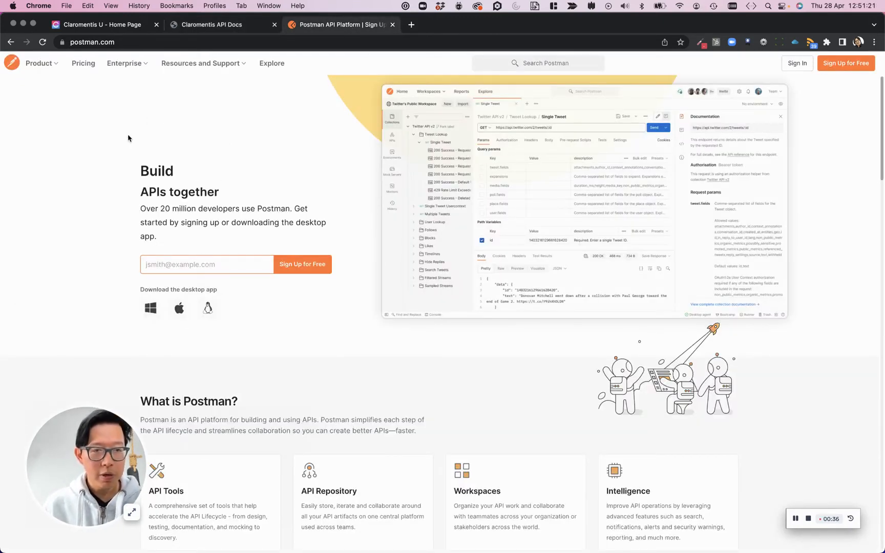
left_click(56, 63)
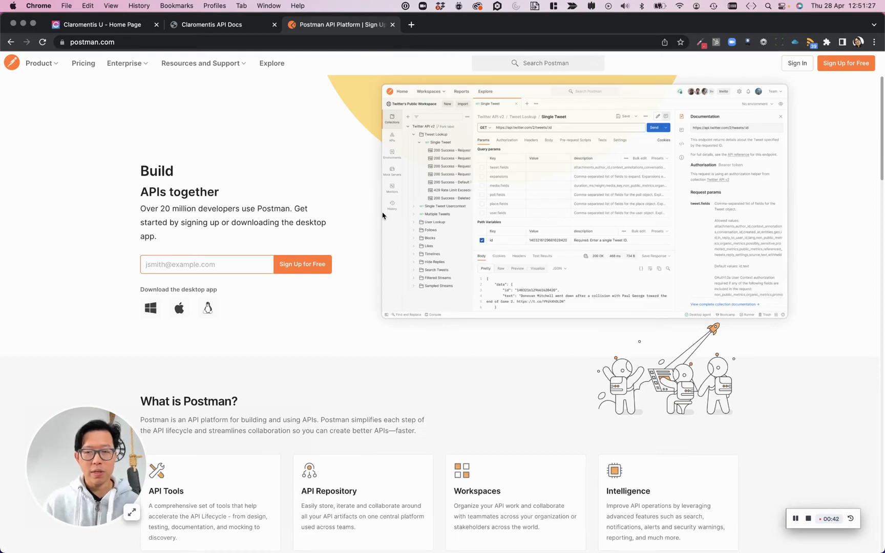
left_click(100, 27)
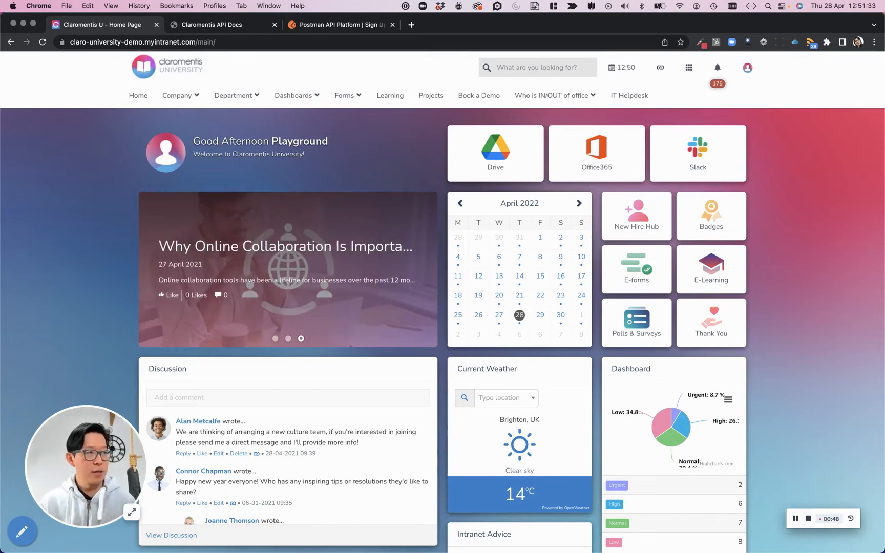
key("super+Tab")
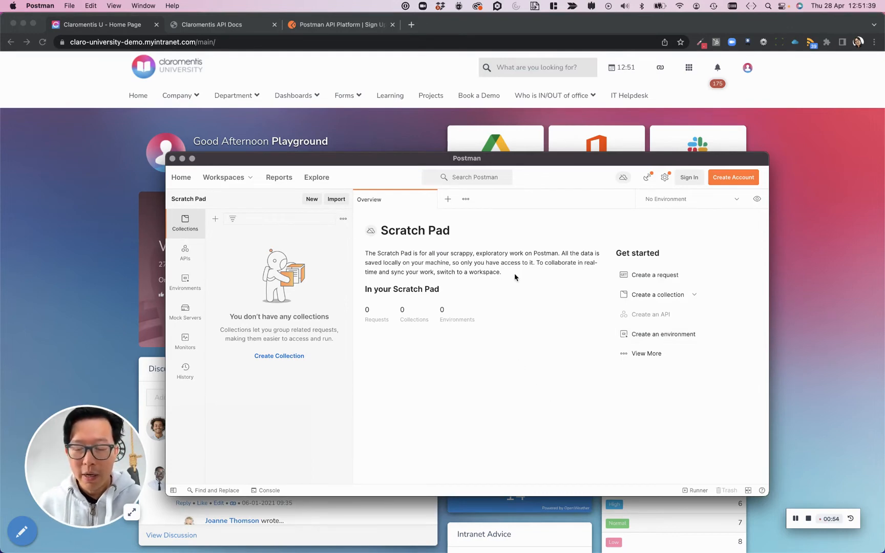
left_click(662, 277)
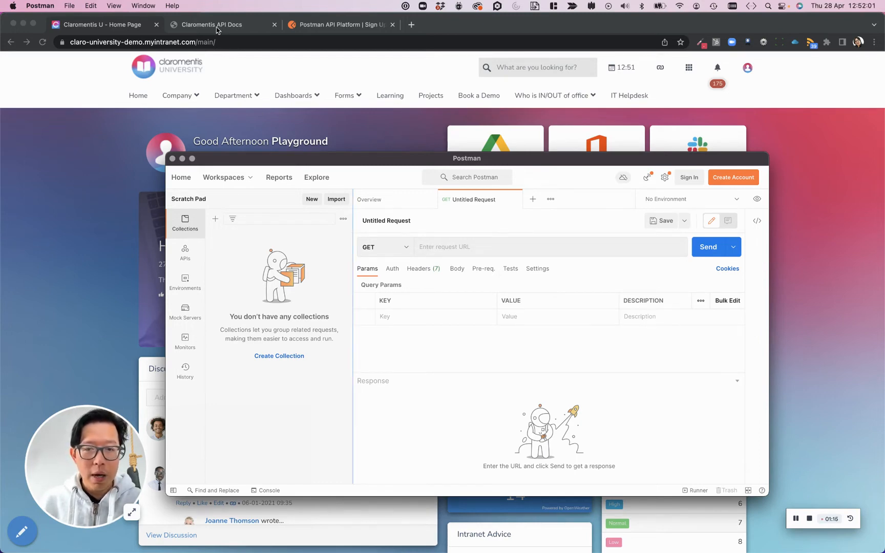
left_click(218, 45)
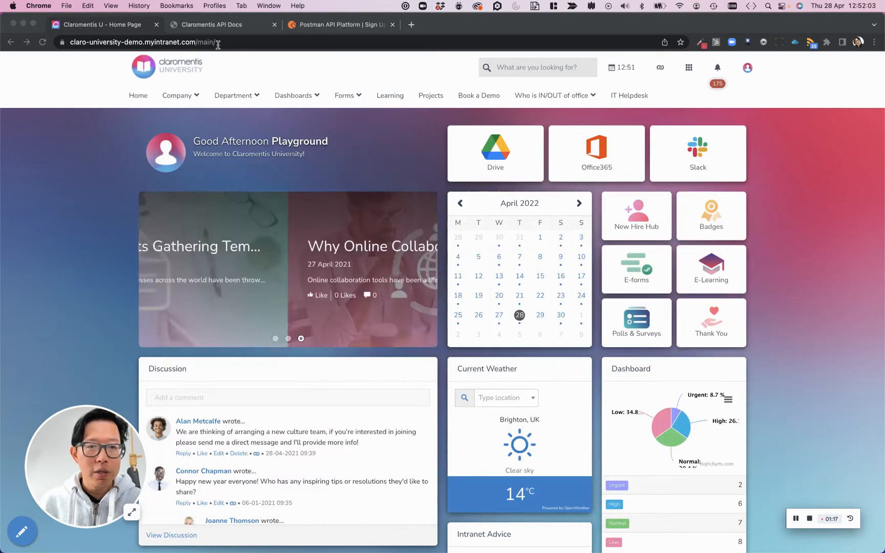
left_click(197, 44)
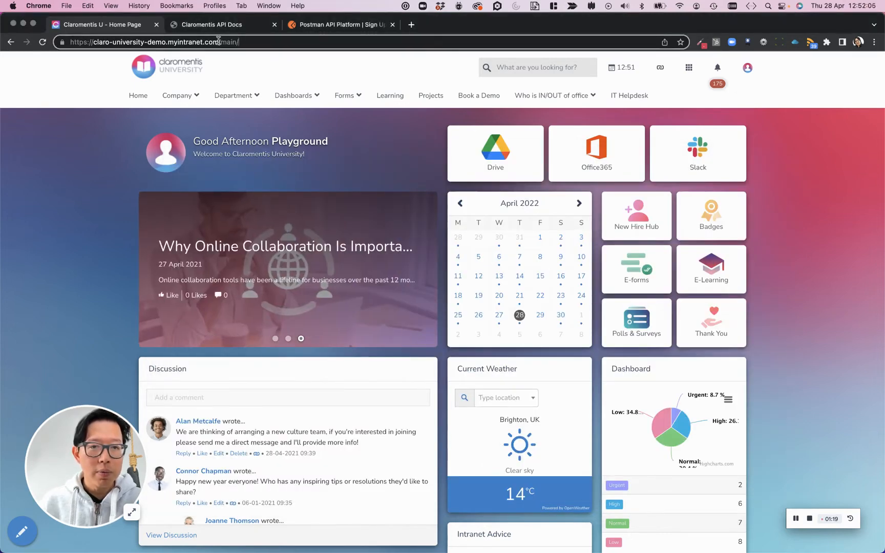
left_click_drag(219, 41, 48, 41)
key("super+c")
left_click(327, 29)
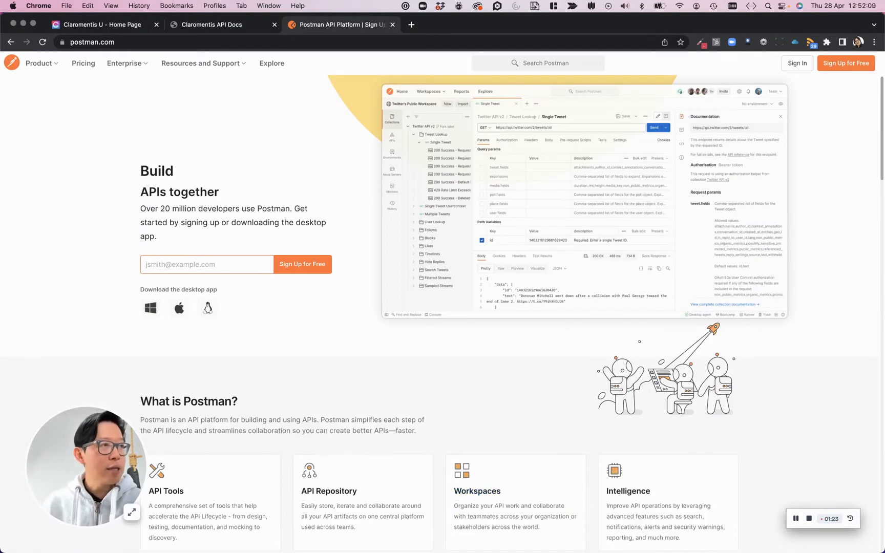
key("super+Tab")
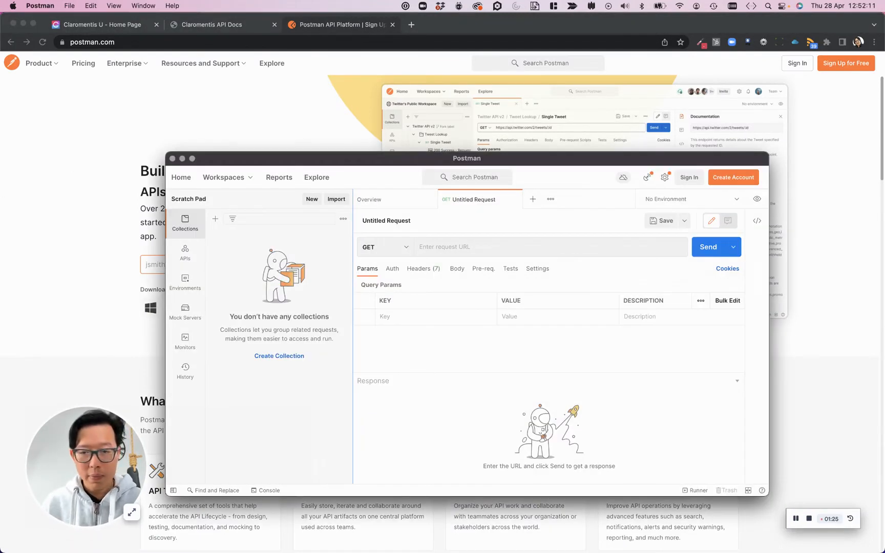
left_click(453, 246)
key("super+v")
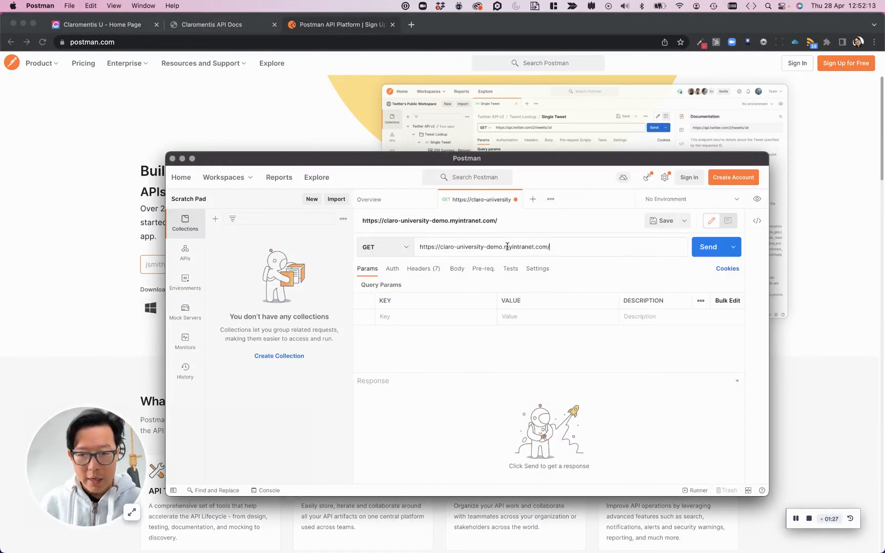
Step: Copy the base path /api/people/v2/ from the People API v2 documentation and append it to the Postman request URL without a doubled slash
left_click(241, 22)
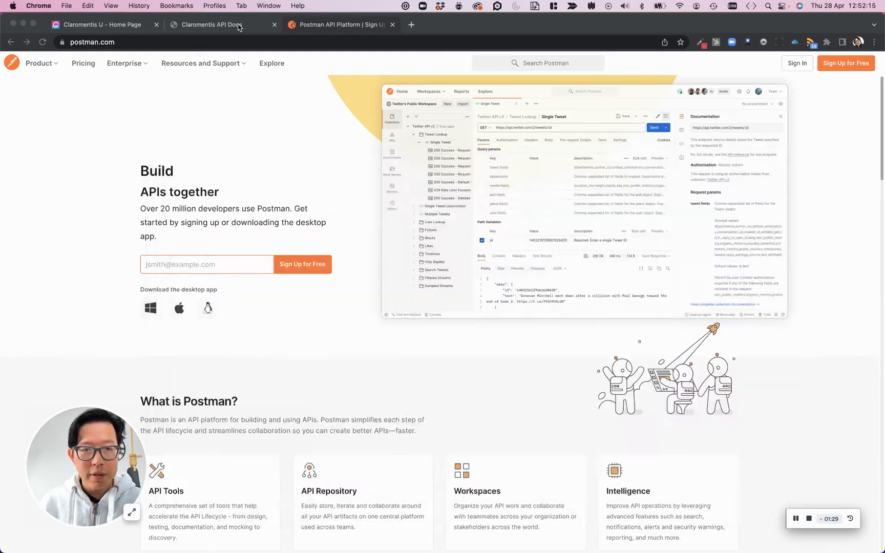
left_click(241, 23)
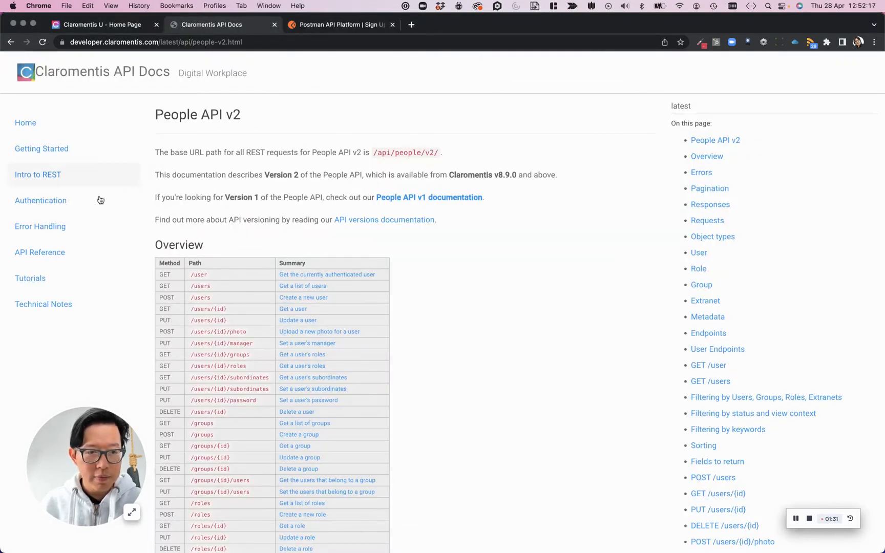
left_click(44, 252)
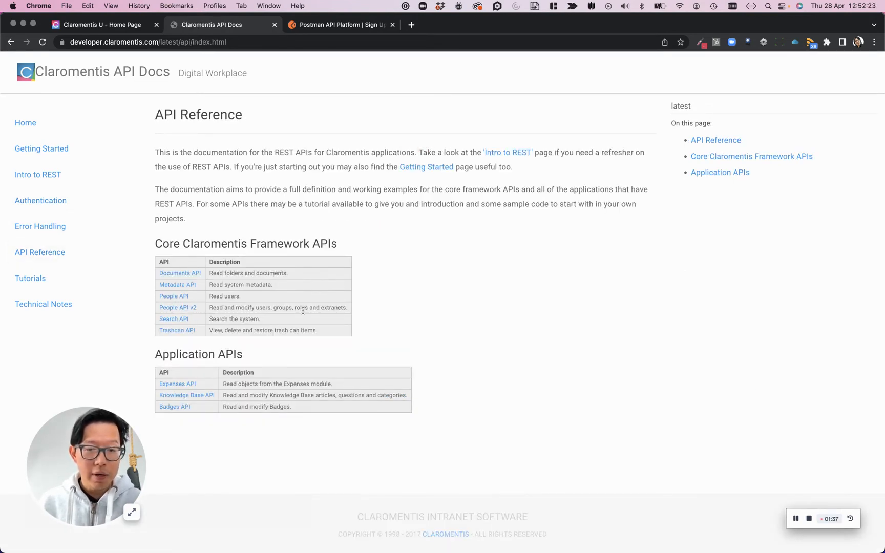
left_click(174, 308)
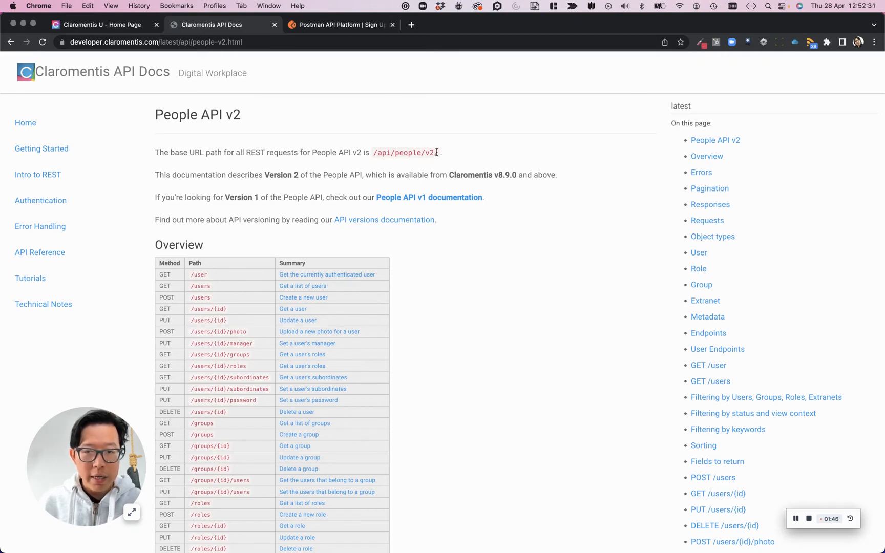
left_click_drag(436, 152, 373, 153)
key("super+c")
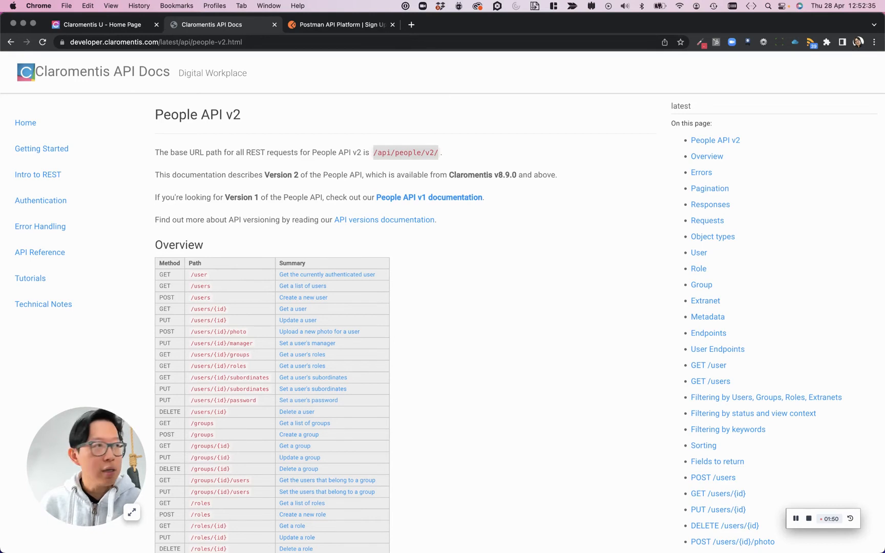
key("super+Tab")
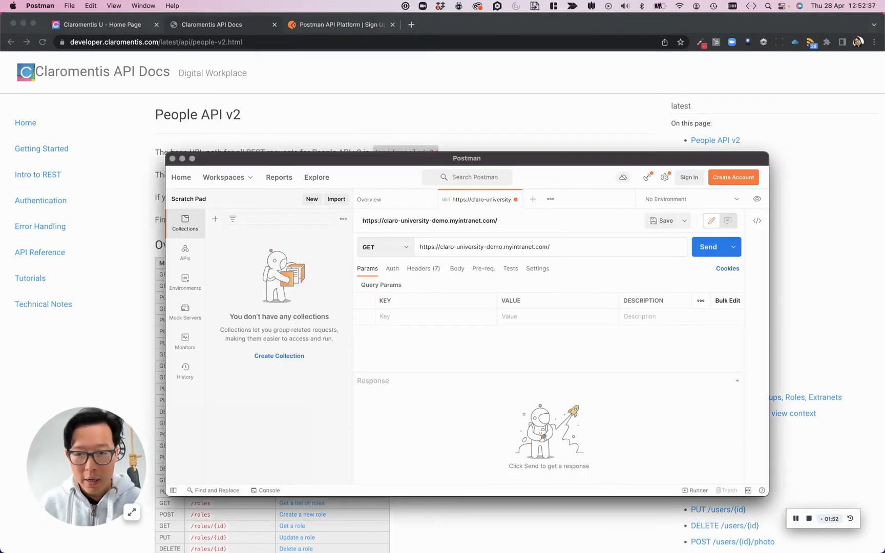
key("super+v")
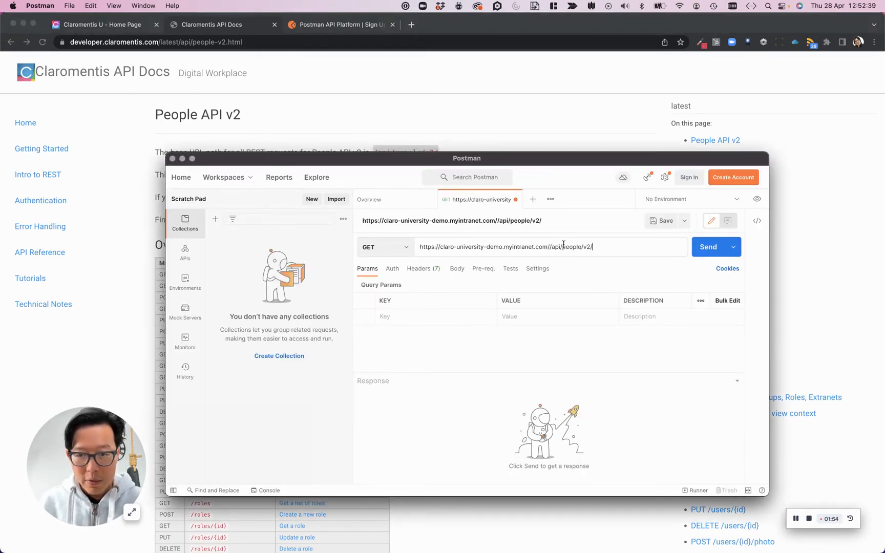
key("BackSpace")
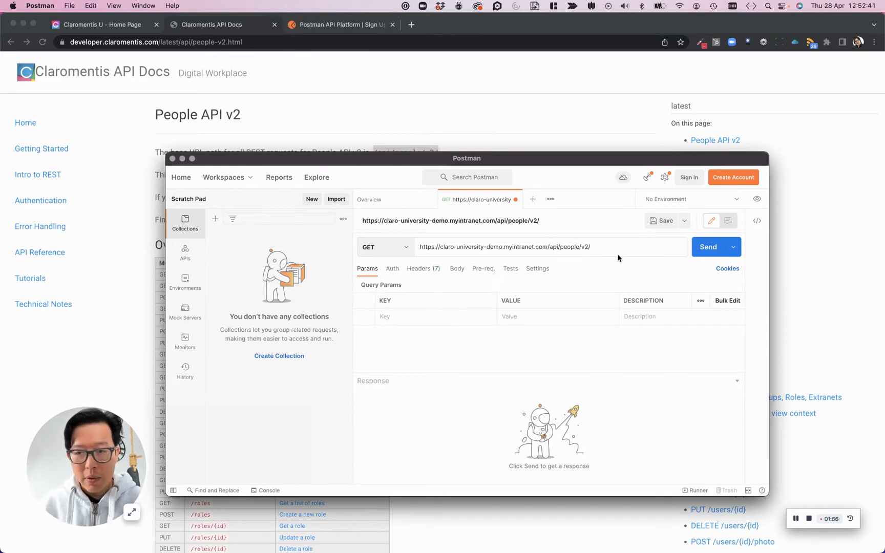
Step: Add the users endpoint to the end of the request URL and send the GET request
left_click_drag(458, 160, 437, 178)
type("users")
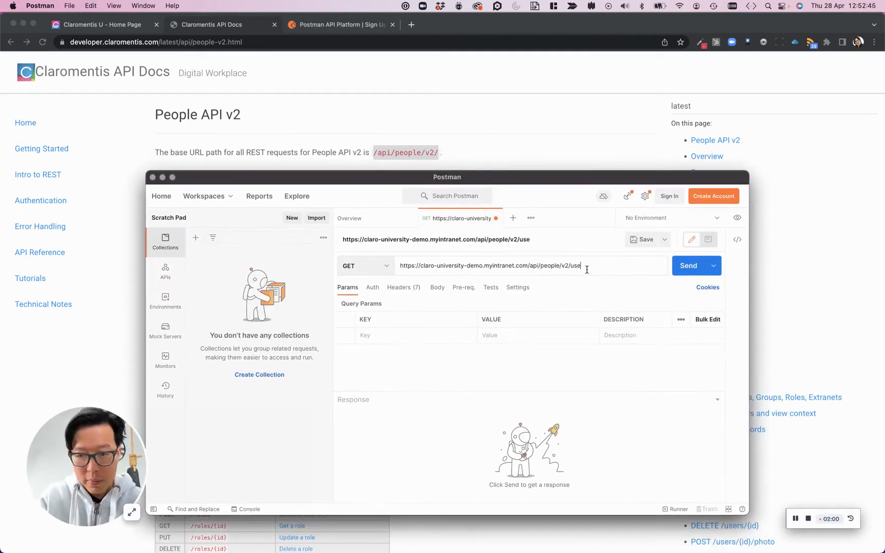
left_click(684, 272)
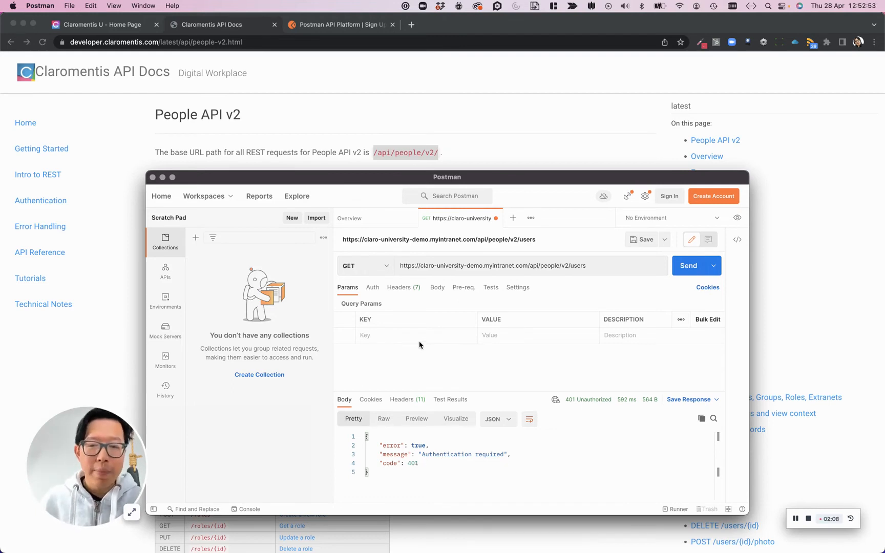
Step: Set the request's authorization type to Basic Auth and enter playground-admin as the username
left_click(375, 290)
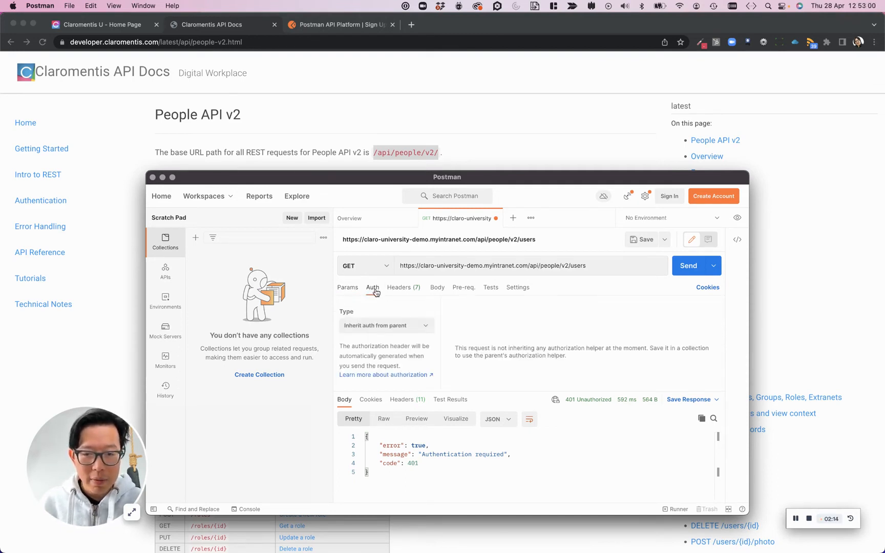
left_click(398, 326)
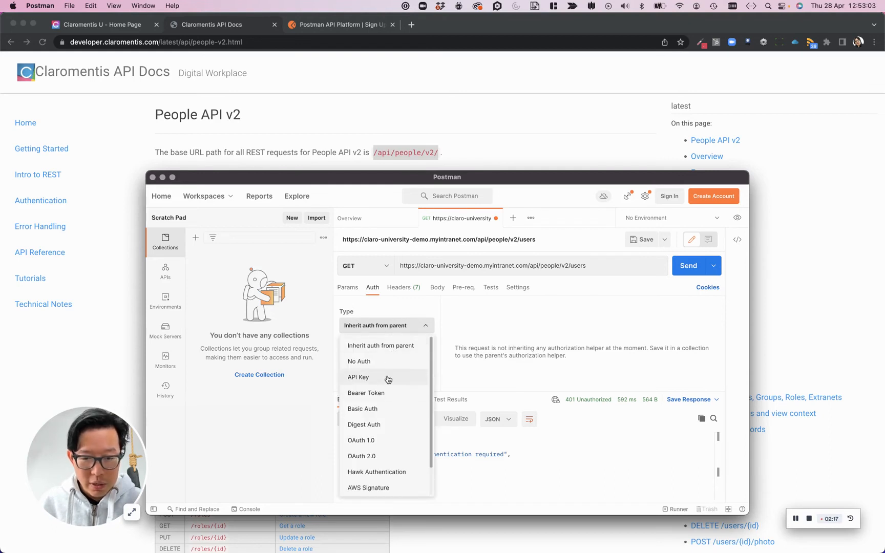
left_click(363, 408)
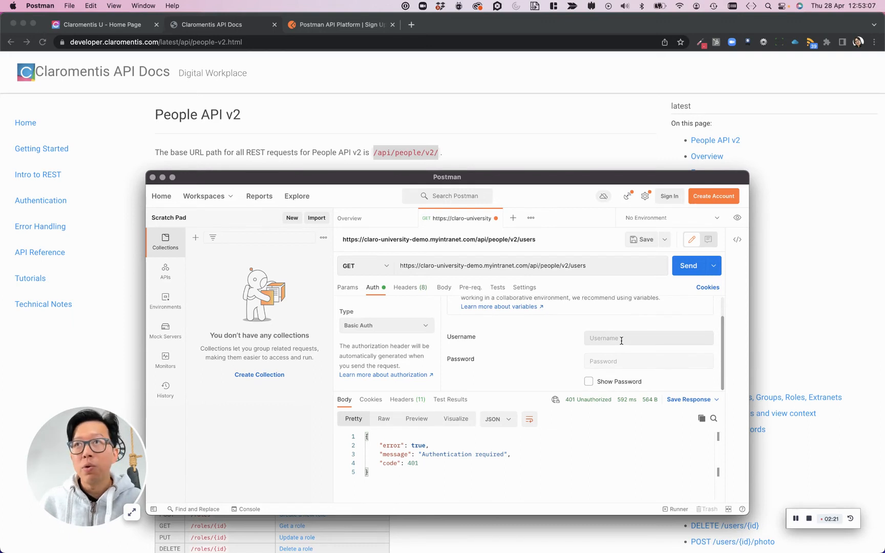
left_click(621, 340)
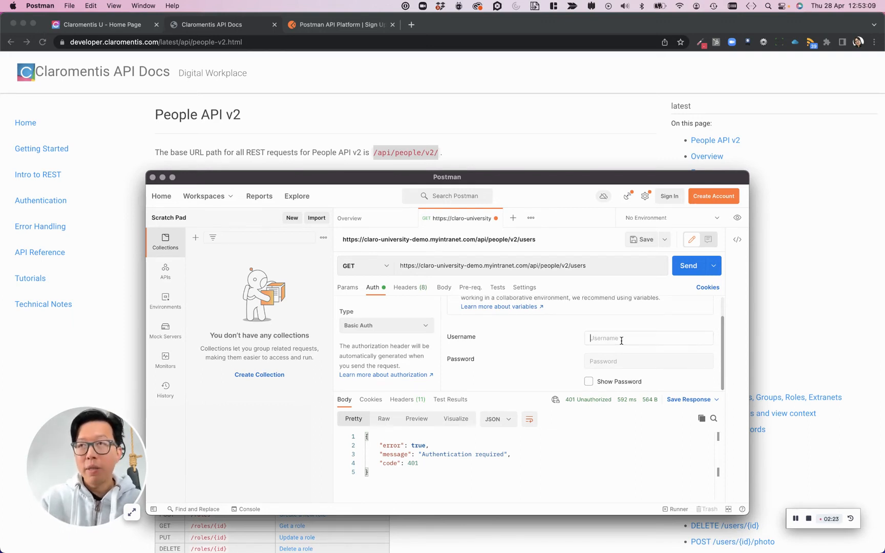
type("pl")
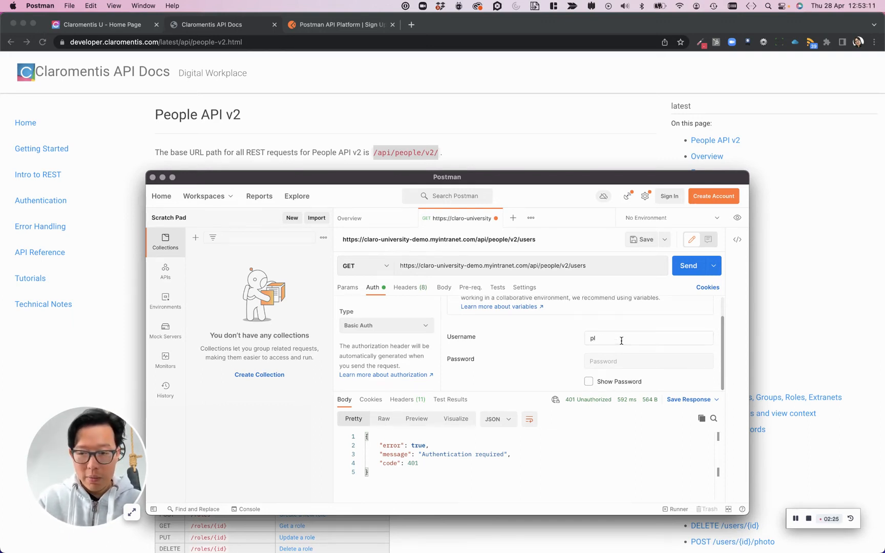
type("amy")
key("BackSpace")
key("BackSpace")
type("y")
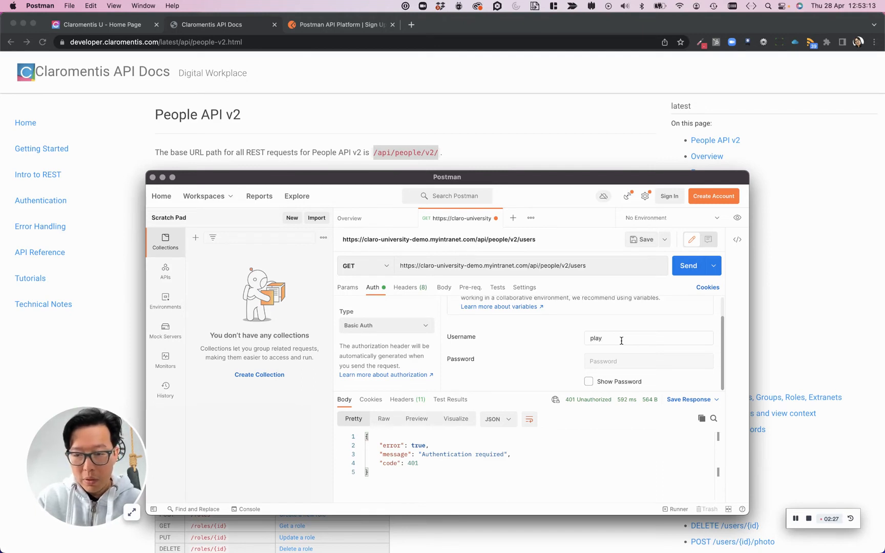
type("ground-adm")
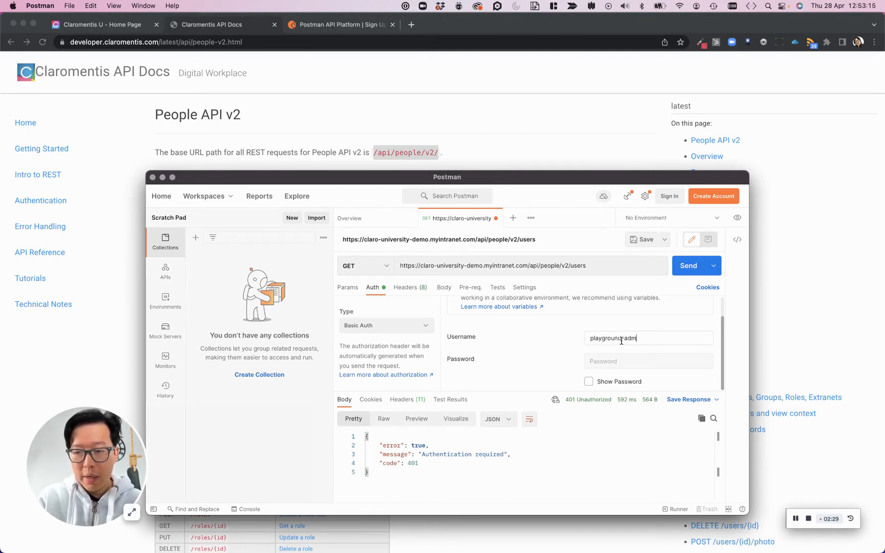
type("in")
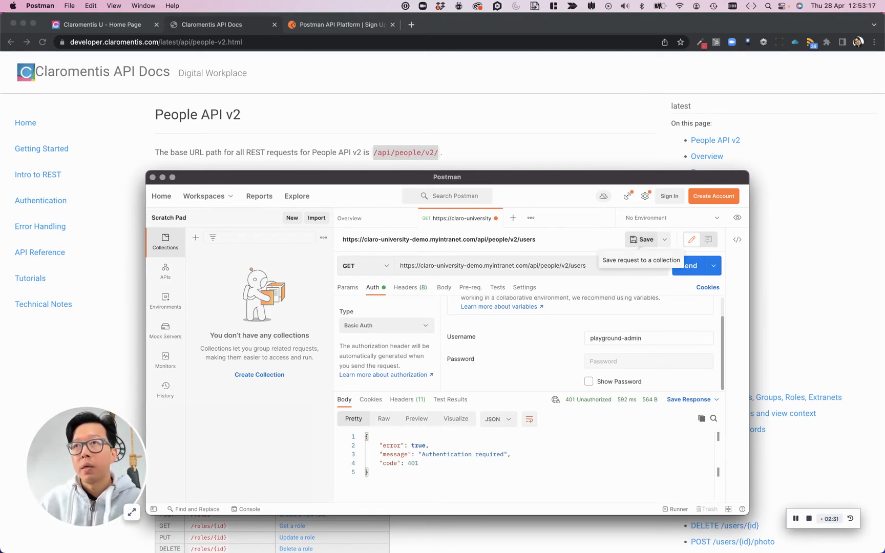
Step: Enter the account password for Basic Auth and send the authenticated GET request
left_click(622, 366)
key("super+v")
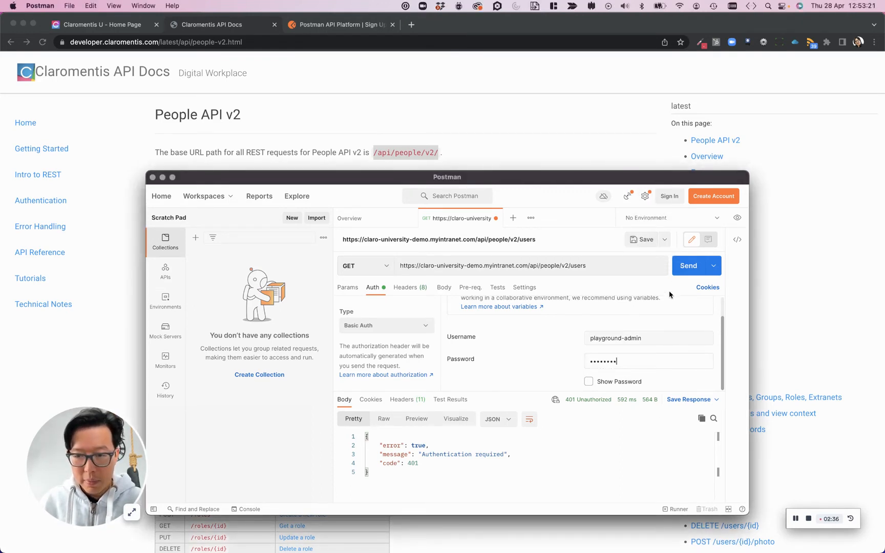
left_click(686, 267)
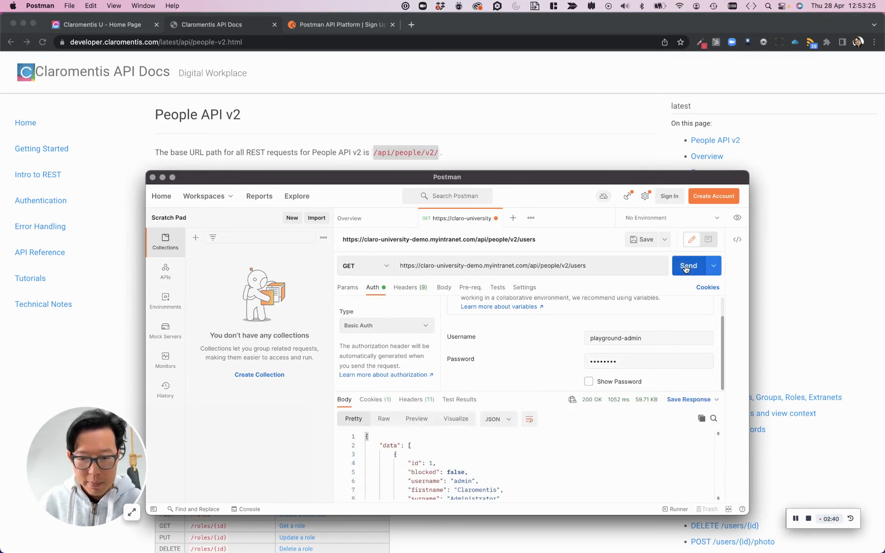
Step: Enlarge the response area and move the Postman window higher on the desktop to view the returned user data
left_click_drag(533, 396, 534, 357)
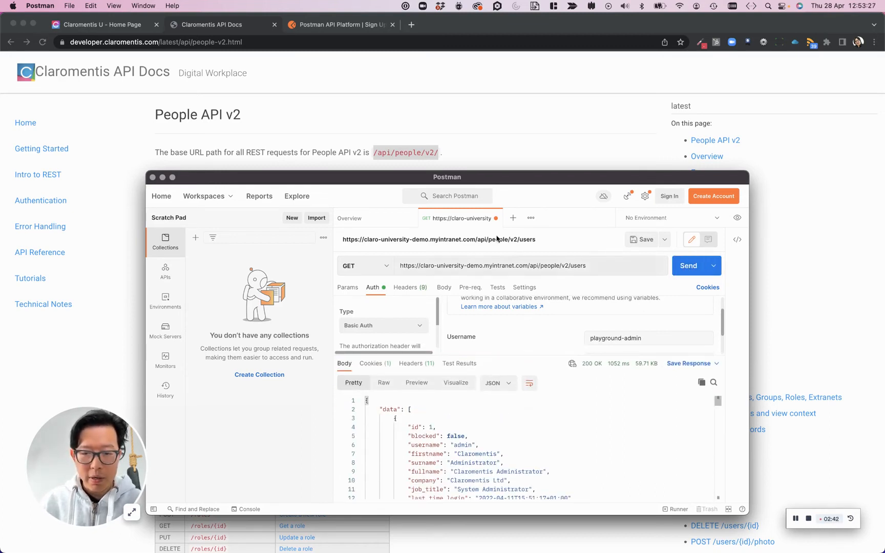
left_click_drag(490, 176, 461, 57)
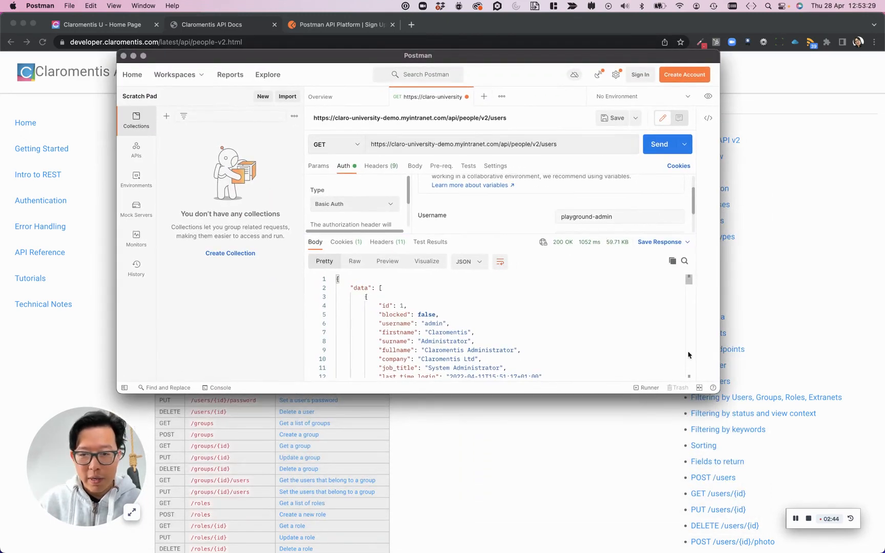
Step: Enlarge the Postman window and examine the individual user records and their fields in the pretty-formatted JSON response body
left_click_drag(719, 393, 871, 542)
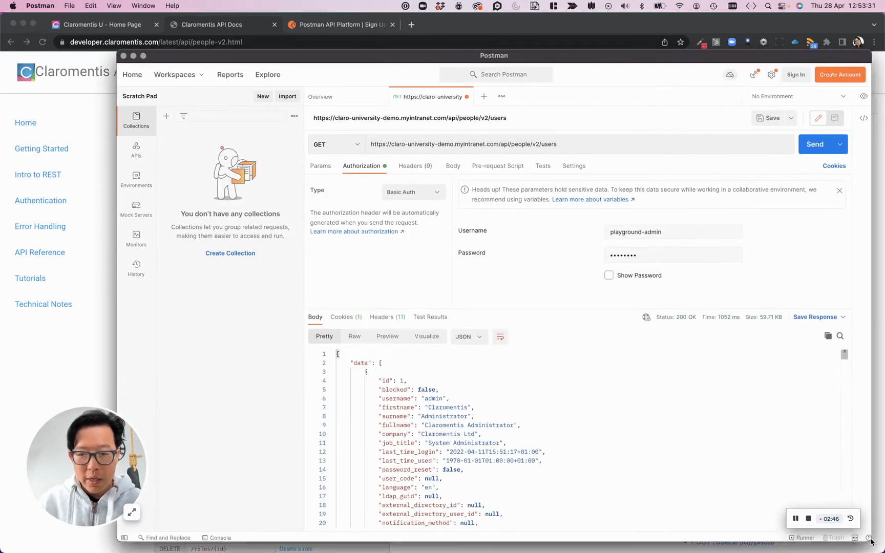
left_click(354, 335)
left_click(323, 336)
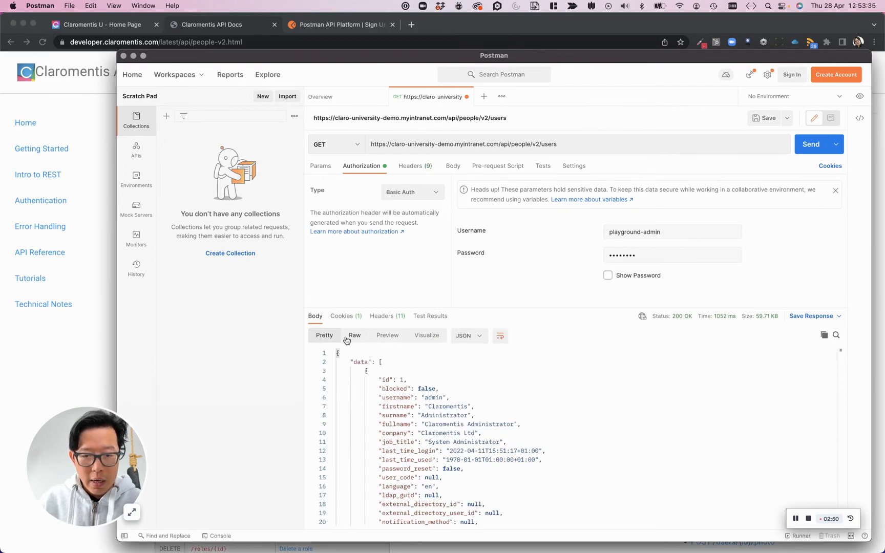
scroll(475, 420, "down", 8)
scroll(475, 420, "down", 3)
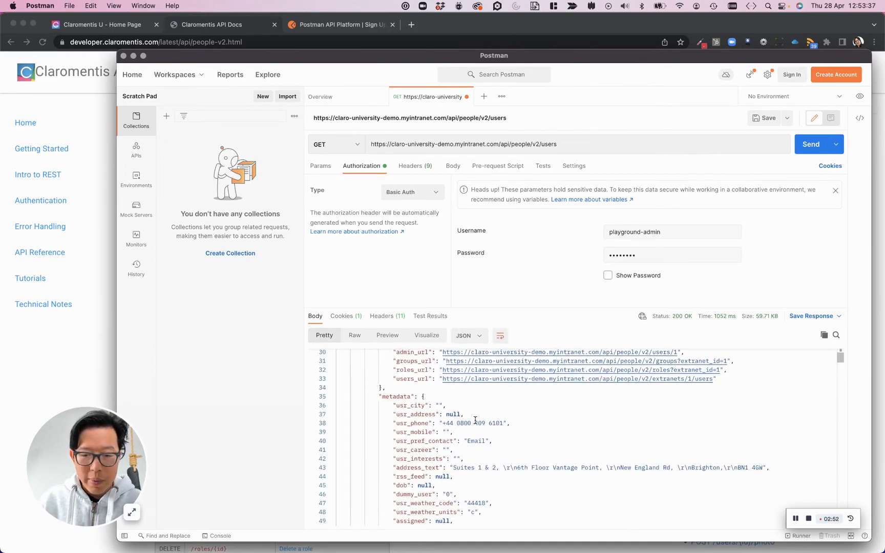
scroll(475, 410, "up", 10)
scroll(475, 406, "down", 15)
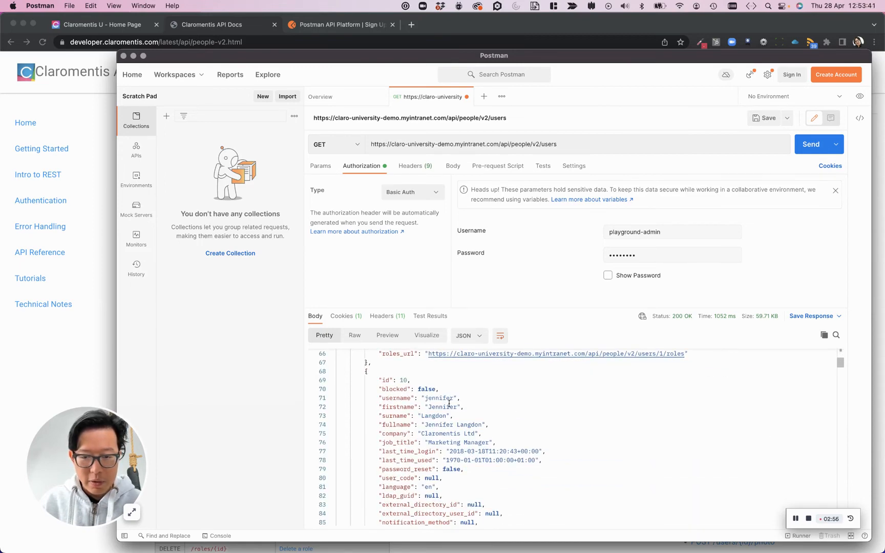
scroll(459, 407, "down", 5)
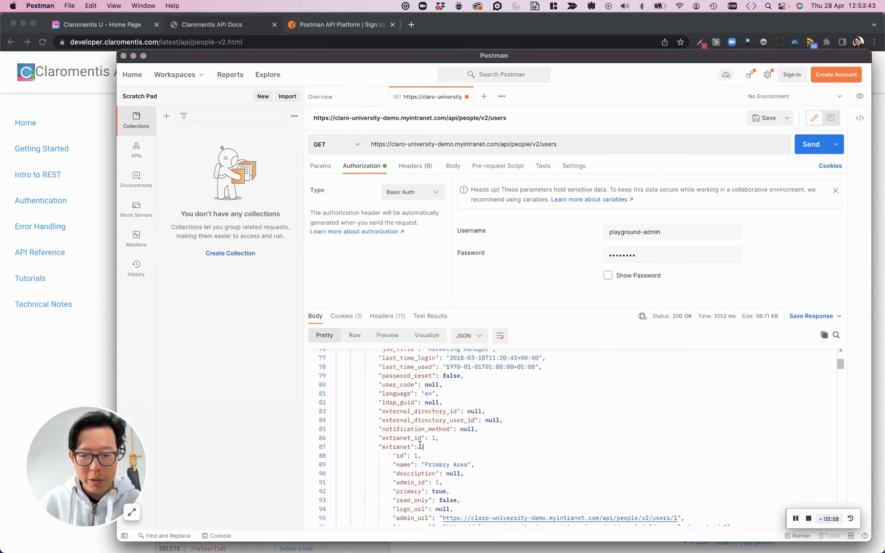
scroll(409, 454, "down", 5)
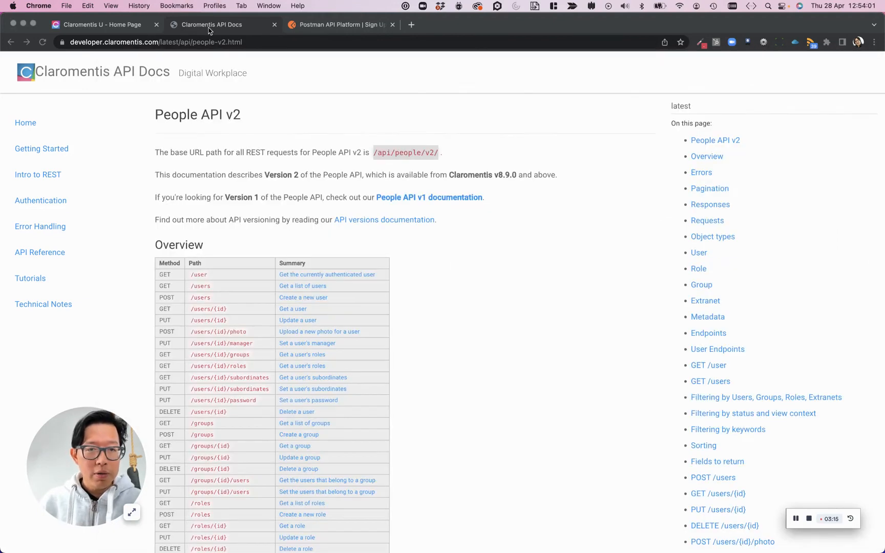
Step: Switch to the Claromentis API Docs in Chrome, review the People API v2 endpoint overview and return to the API Reference page
left_click(209, 27)
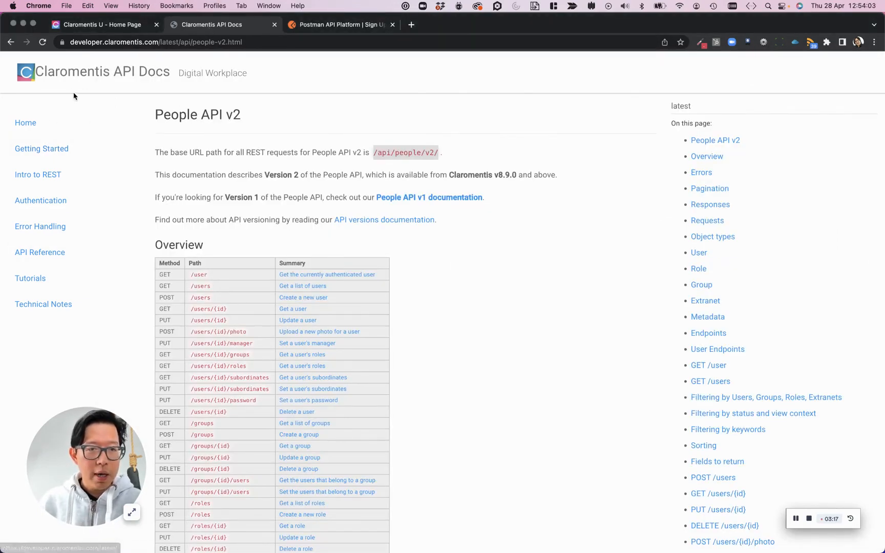
scroll(474, 302, "down", 1)
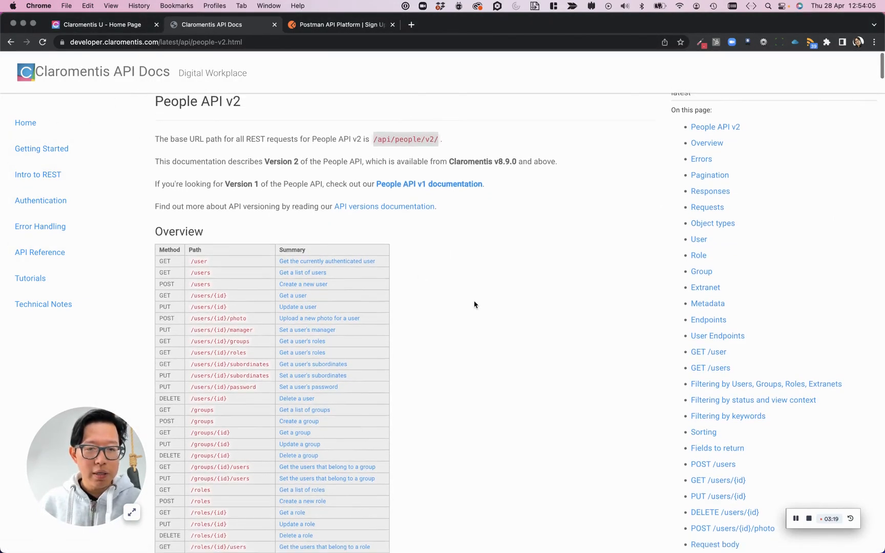
scroll(474, 303, "up", 1)
scroll(247, 221, "down", 5)
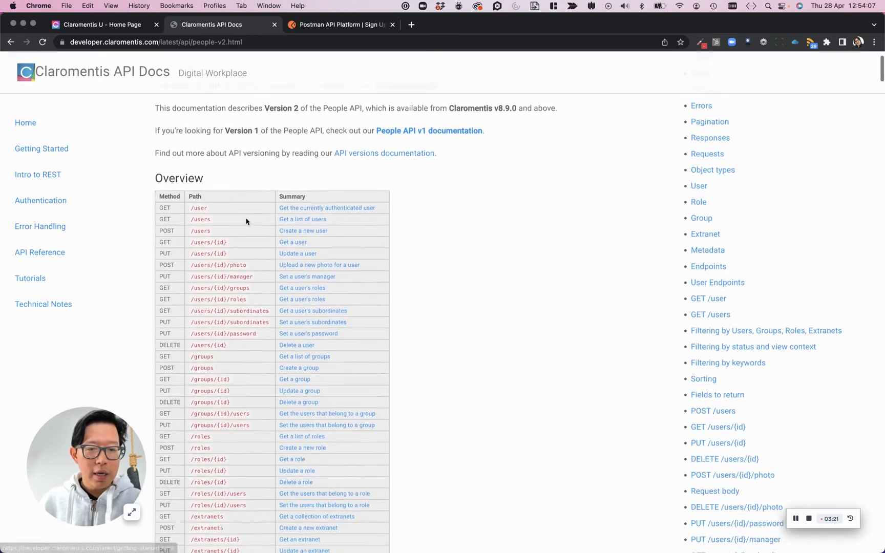
scroll(443, 325, "down", 2)
scroll(442, 326, "up", 1)
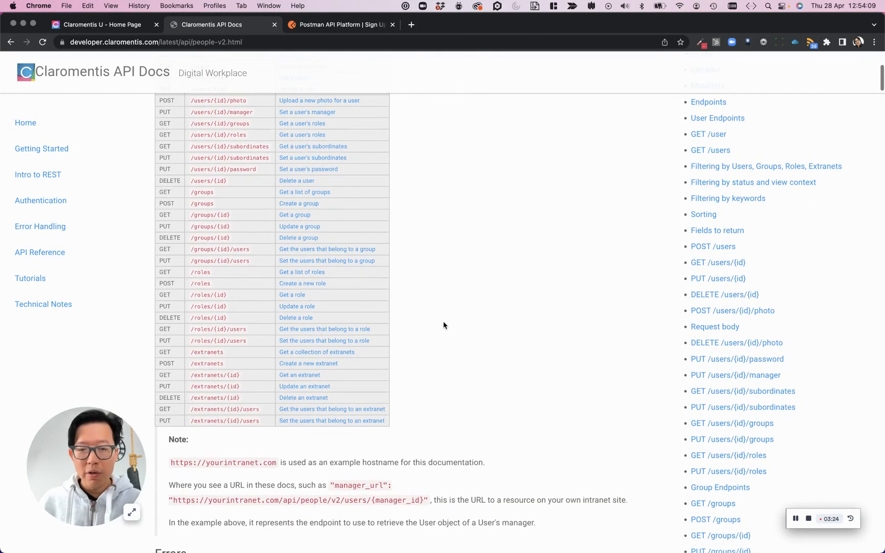
scroll(262, 257, "up", 1)
left_click(11, 43)
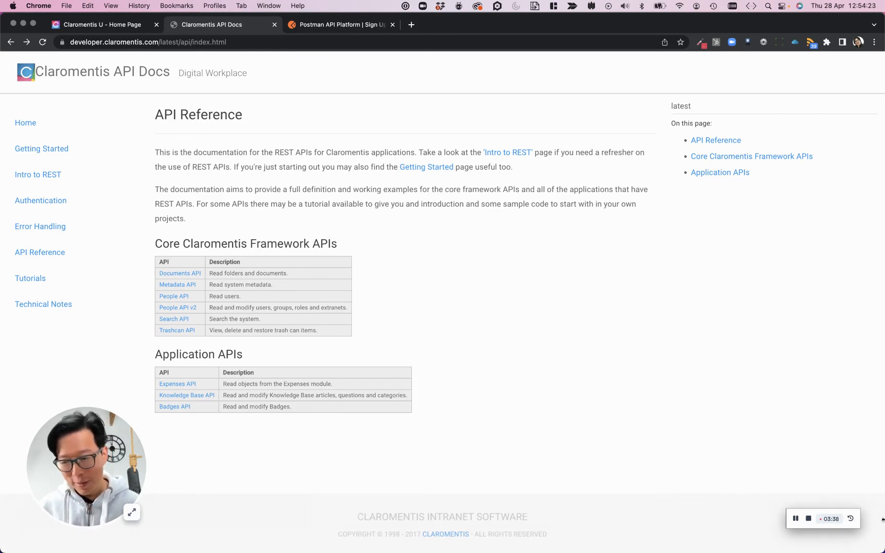
left_click(808, 518)
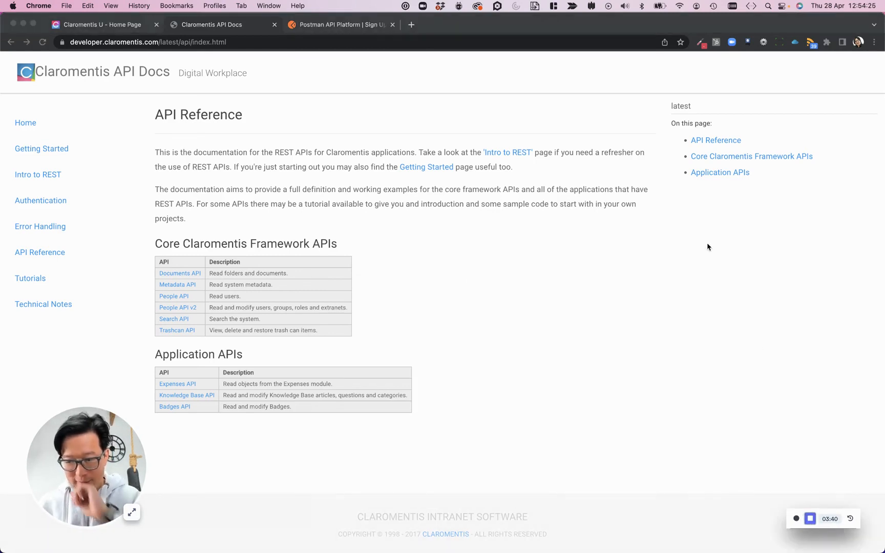